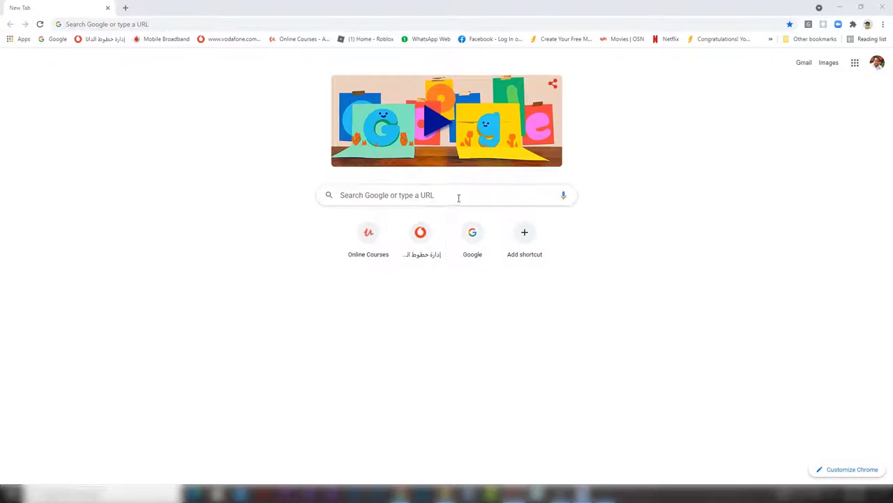
Step: Go to unrealengine.com/en-US/twinmotion, then open a new incognito window
{"action": "left_click", "coordinate": [458, 198]}
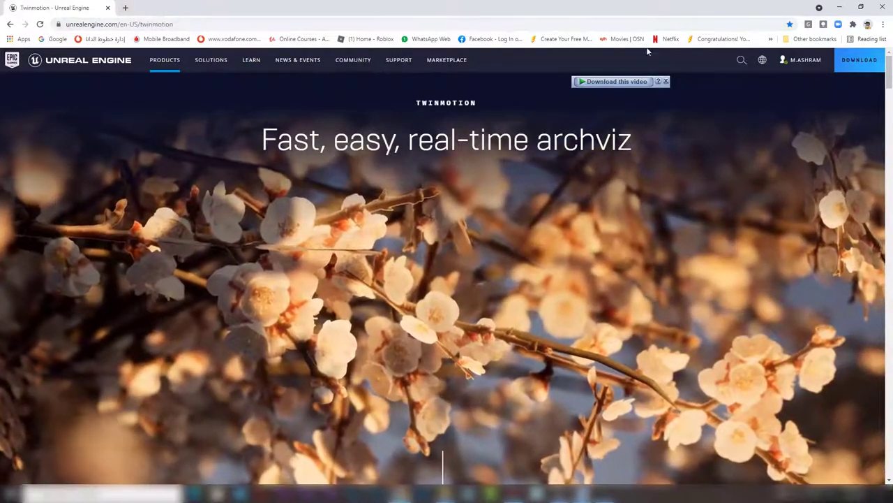
{"action": "left_click", "coordinate": [883, 24]}
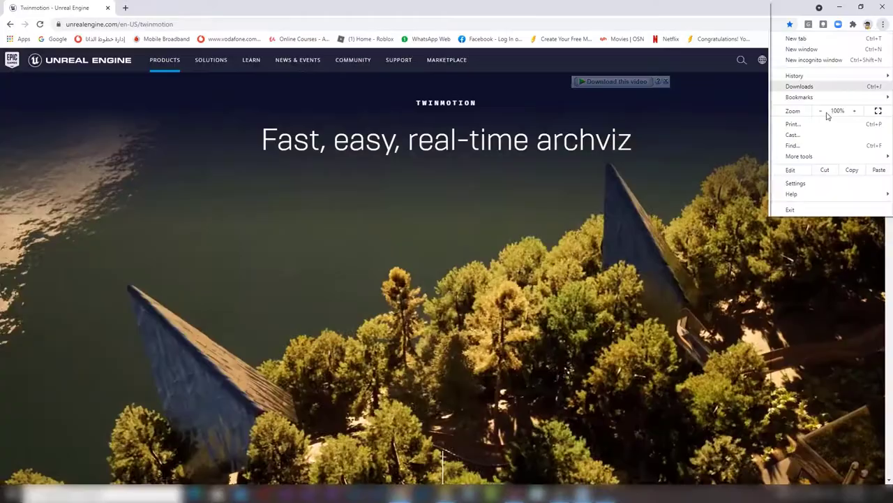
{"action": "left_click", "coordinate": [813, 60]}
Step: Copy the Twinmotion page URL and load it in the maximized incognito window
{"action": "left_click", "coordinate": [861, 7]}
{"action": "left_click_drag", "start_coordinate": [385, 69], "coordinate": [892, 70]}
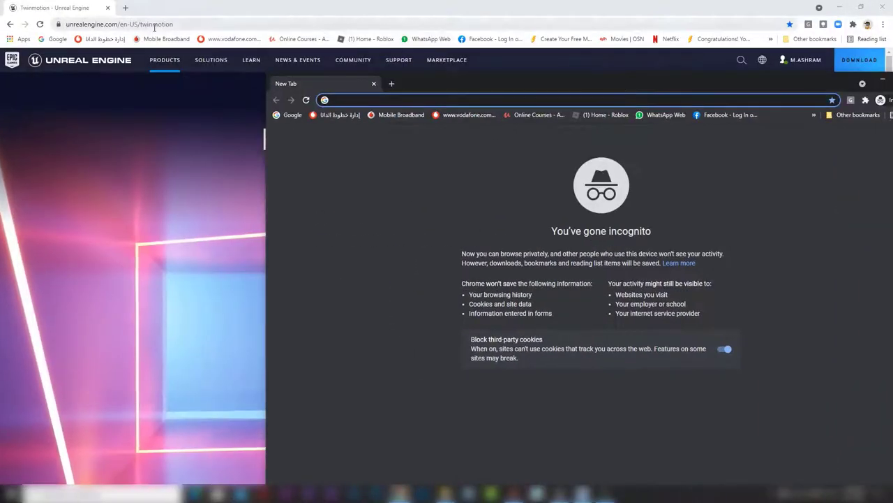
{"action": "right_click", "coordinate": [157, 24]}
{"action": "key", "text": "ctrl+c"}
{"action": "left_click", "coordinate": [200, 89]}
{"action": "mouse_move", "coordinate": [400, 493]}
{"action": "left_click", "coordinate": [443, 460]}
{"action": "double_click", "coordinate": [438, 30]}
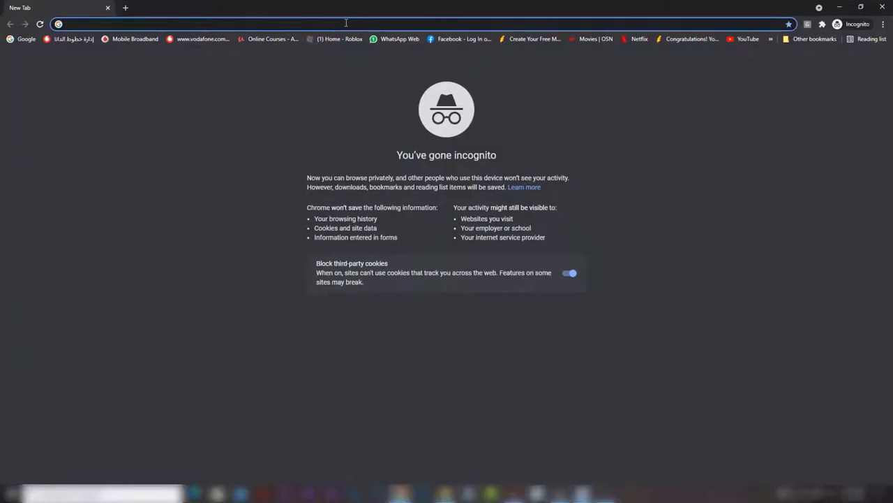
{"action": "key", "text": "ctrl+v"}
{"action": "key", "text": "Return"}
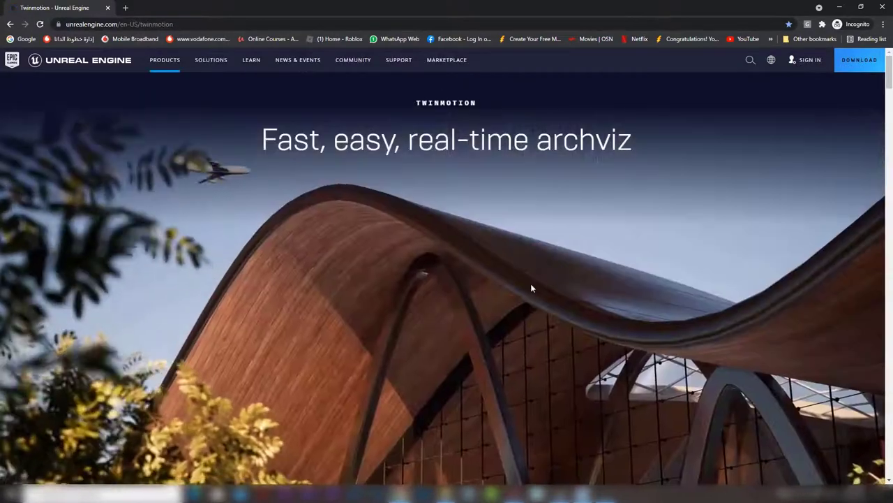
Step: Try DOWNLOAD while signed out, reach the Epic Games sign-in page, then return to the signed-in window
{"action": "left_click", "coordinate": [855, 60]}
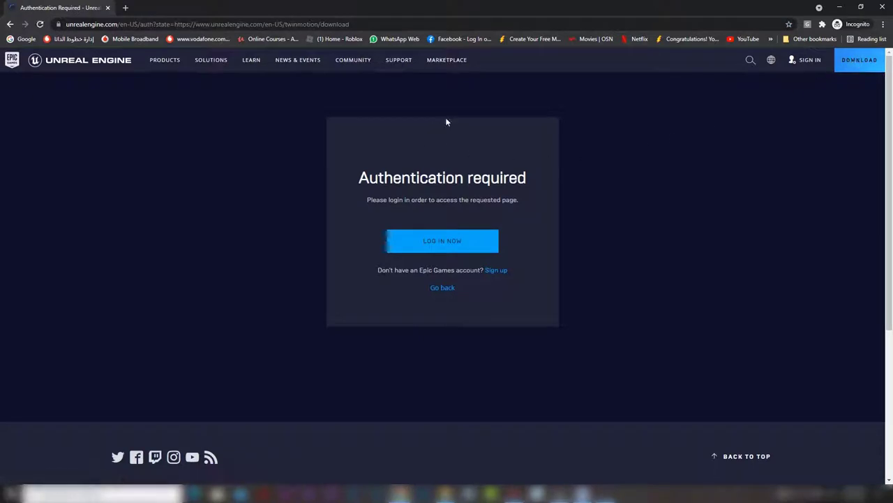
{"action": "left_click", "coordinate": [435, 253]}
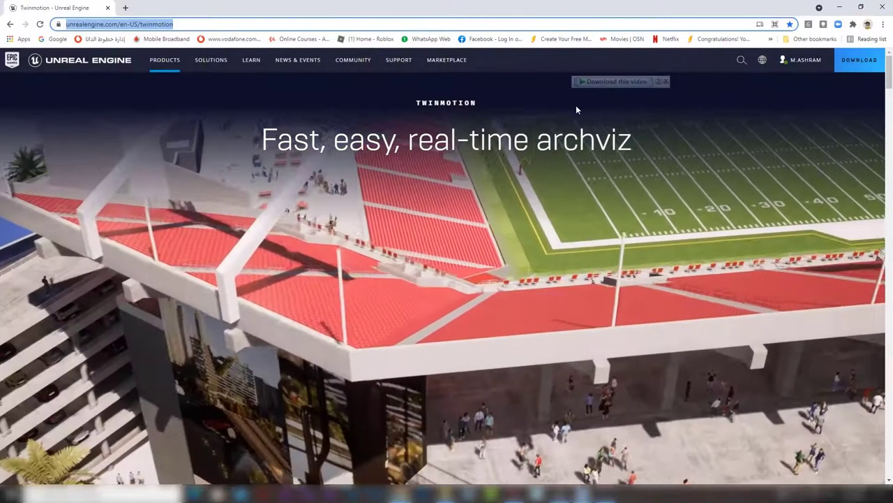
{"action": "mouse_move", "coordinate": [804, 62]}
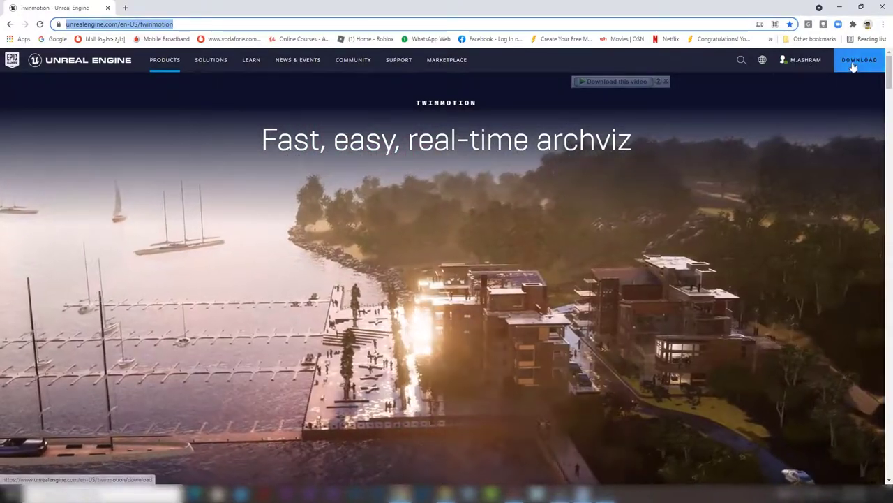
Step: On the Twinmotion download page, highlight the License options heading and the $499 commercial price
{"action": "left_click", "coordinate": [855, 62]}
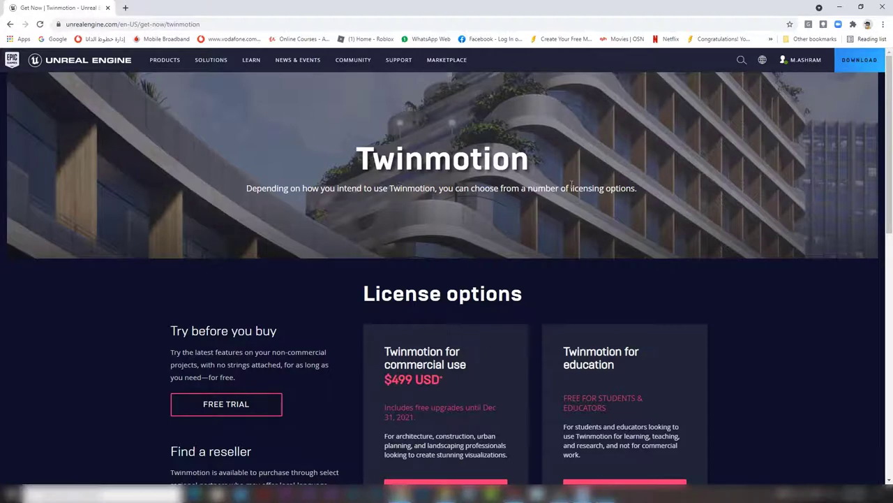
{"action": "scroll", "coordinate": [571, 186], "scroll_direction": "down", "scroll_amount": 1}
{"action": "left_click_drag", "start_coordinate": [365, 244], "coordinate": [513, 244]}
{"action": "scroll", "coordinate": [446, 257], "scroll_direction": "down", "scroll_amount": 2}
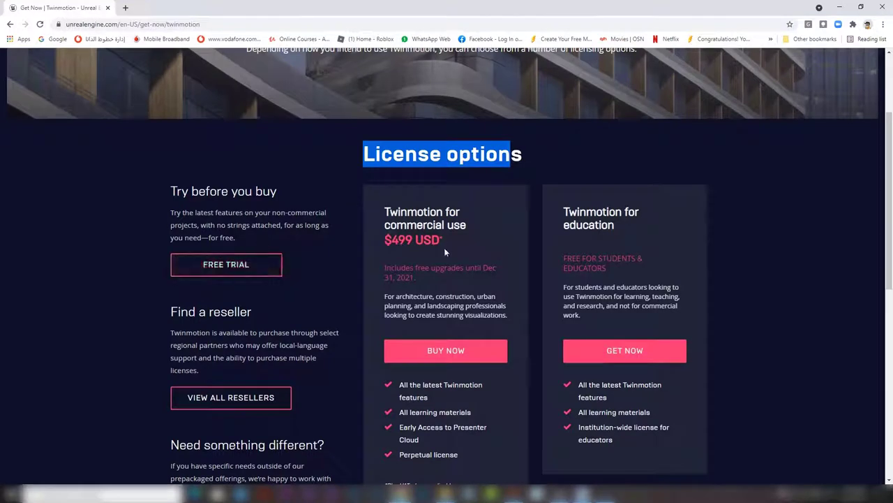
{"action": "left_click_drag", "start_coordinate": [386, 240], "coordinate": [418, 237]}
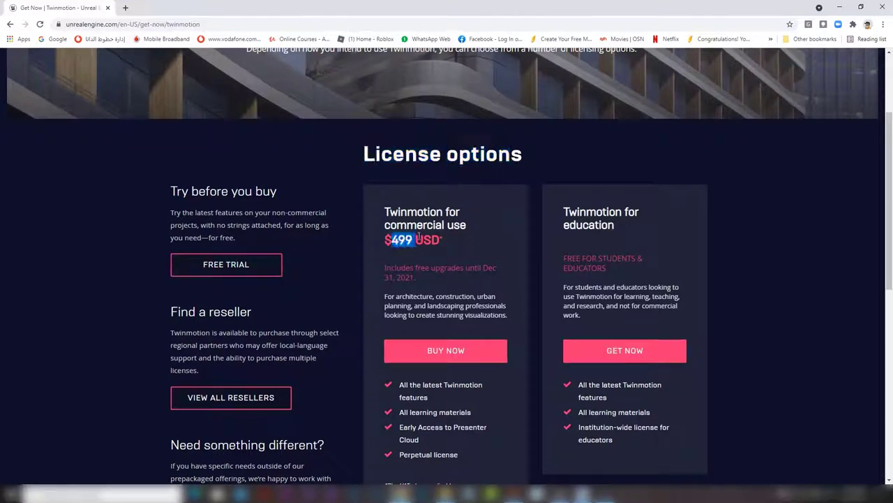
{"action": "left_click_drag", "start_coordinate": [395, 275], "coordinate": [494, 269]}
{"action": "scroll", "coordinate": [480, 285], "scroll_direction": "down", "scroll_amount": 2}
{"action": "scroll", "coordinate": [480, 285], "scroll_direction": "down", "scroll_amount": 2}
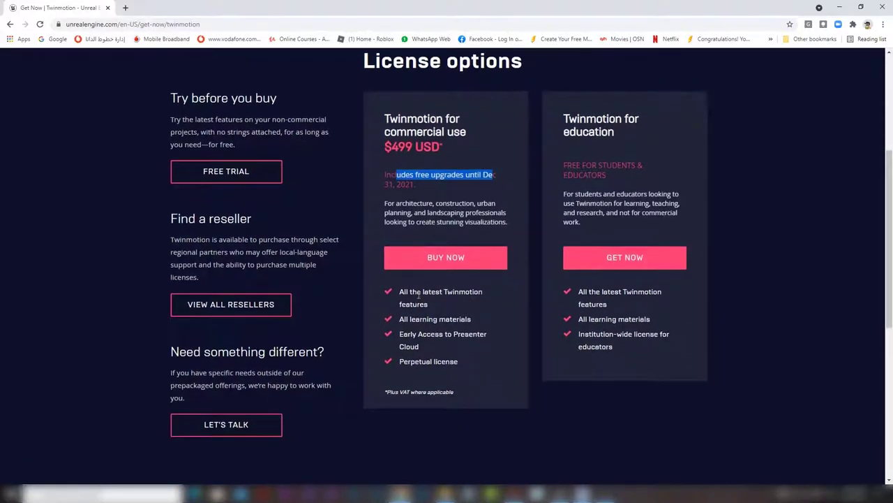
{"action": "scroll", "coordinate": [423, 334], "scroll_direction": "up", "scroll_amount": 1}
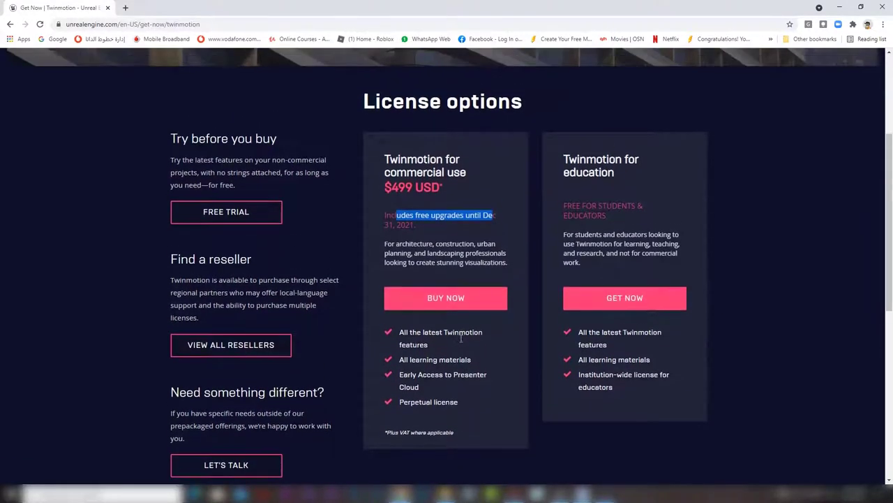
Step: Highlight the 'Try before you buy' free trial paragraph and the free education licence
{"action": "left_click", "coordinate": [621, 178]}
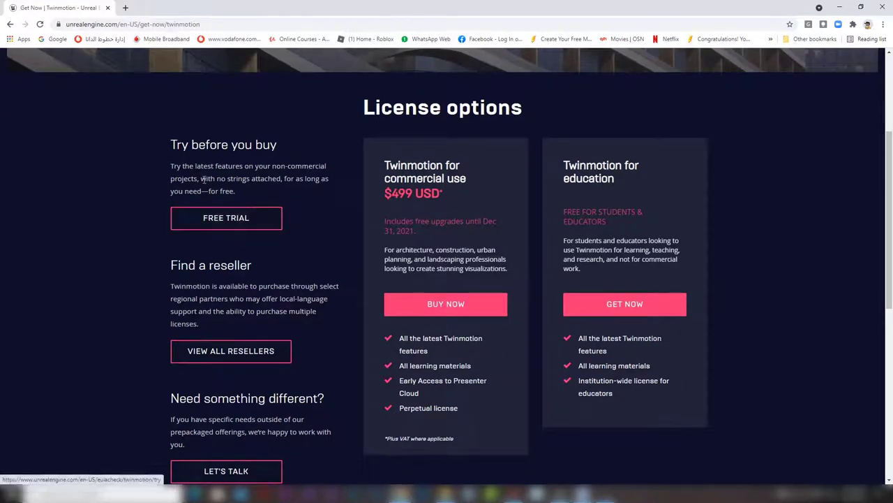
{"action": "left_click_drag", "start_coordinate": [188, 167], "coordinate": [324, 187]}
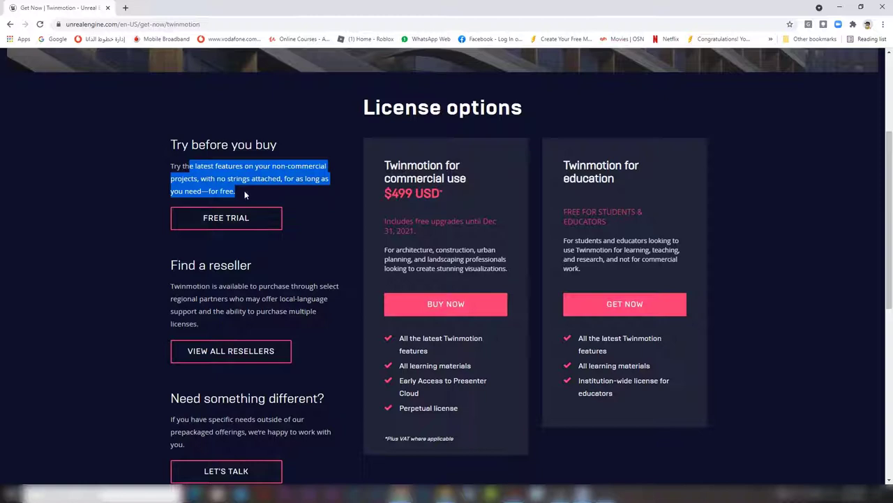
{"action": "left_click_drag", "start_coordinate": [245, 195], "coordinate": [175, 169]}
{"action": "left_click", "coordinate": [431, 242]}
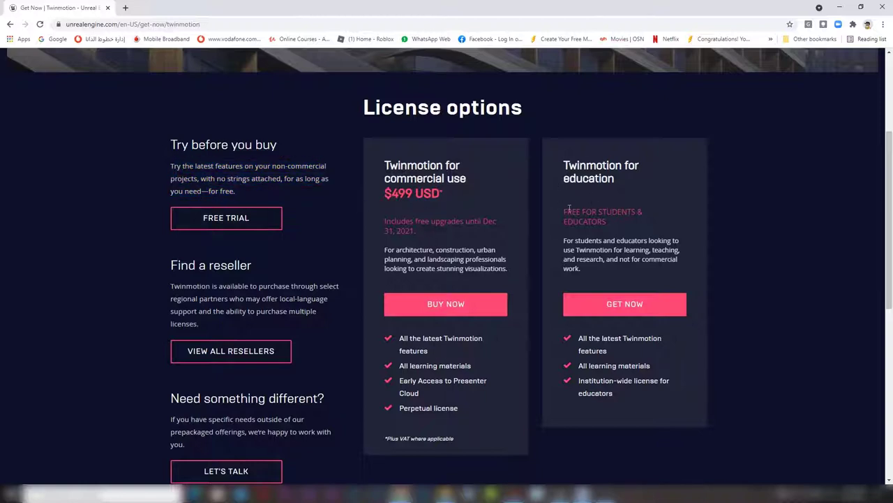
{"action": "left_click_drag", "start_coordinate": [569, 208], "coordinate": [636, 232]}
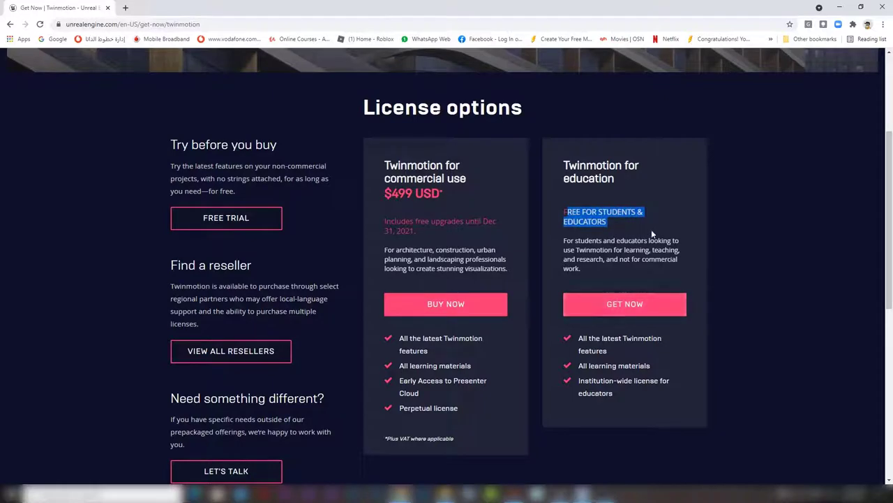
{"action": "left_click", "coordinate": [241, 219]}
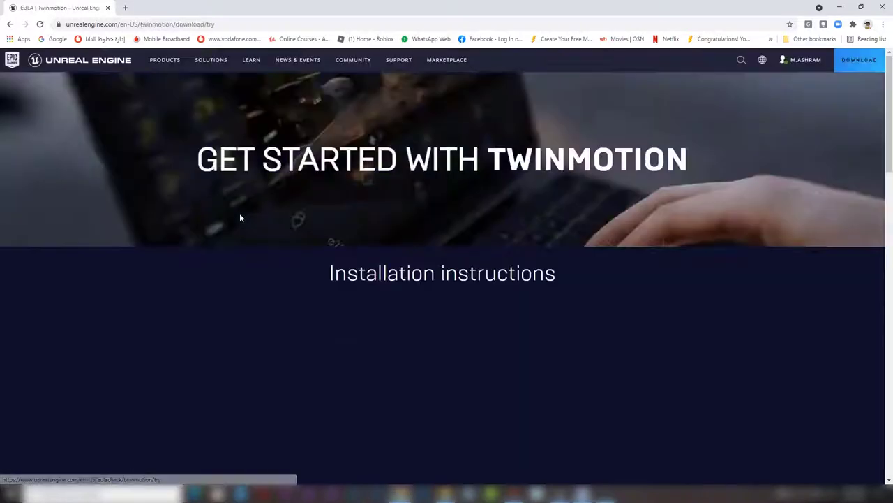
{"action": "scroll", "coordinate": [500, 167], "scroll_direction": "down", "scroll_amount": 1}
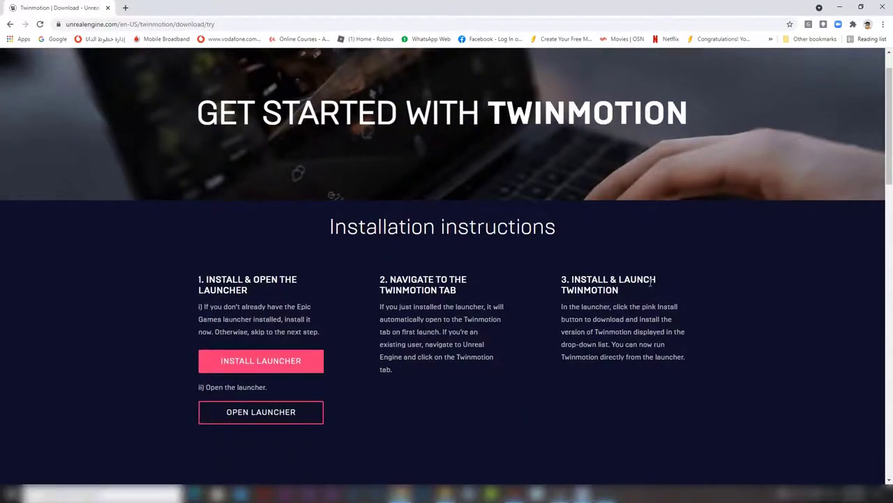
{"action": "scroll", "coordinate": [818, 341], "scroll_direction": "down", "scroll_amount": 1}
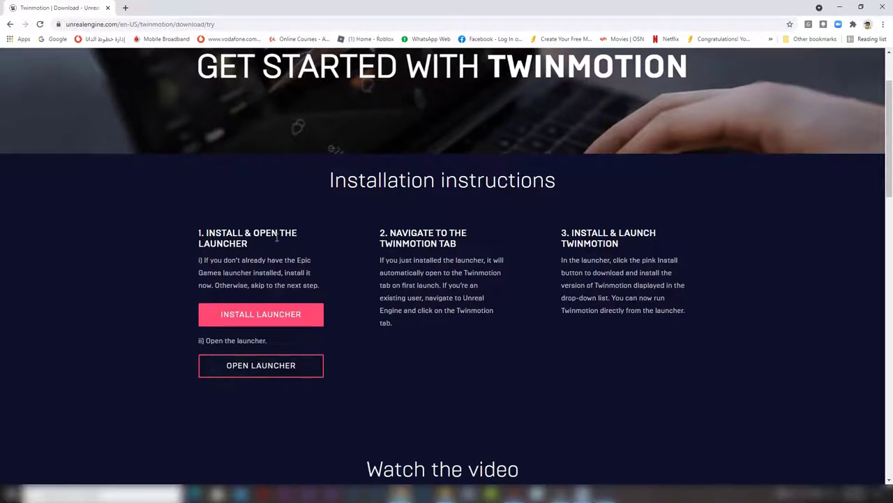
{"action": "left_click_drag", "start_coordinate": [205, 228], "coordinate": [316, 284]}
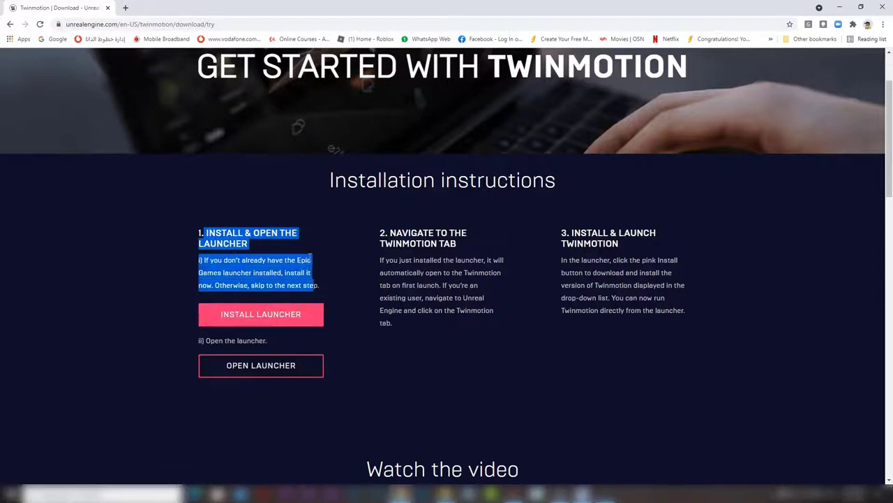
{"action": "left_click", "coordinate": [377, 224]}
{"action": "left_click_drag", "start_coordinate": [380, 237], "coordinate": [472, 251]}
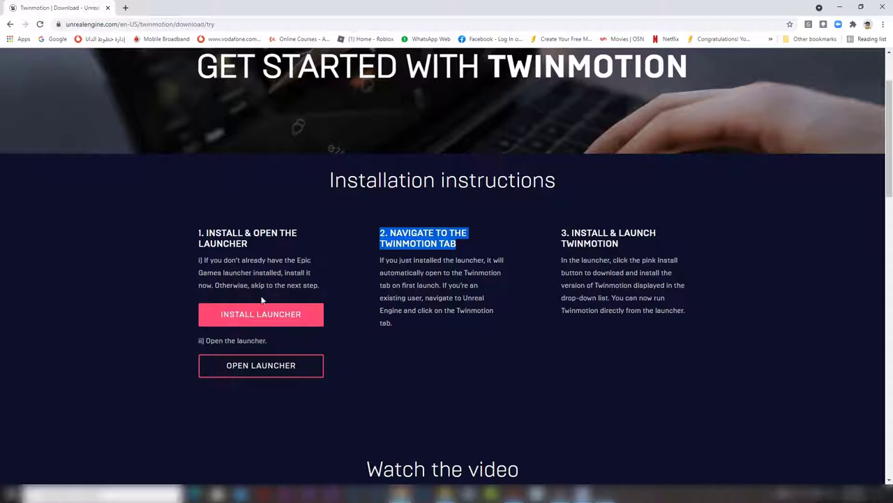
{"action": "left_click_drag", "start_coordinate": [566, 232], "coordinate": [664, 253]}
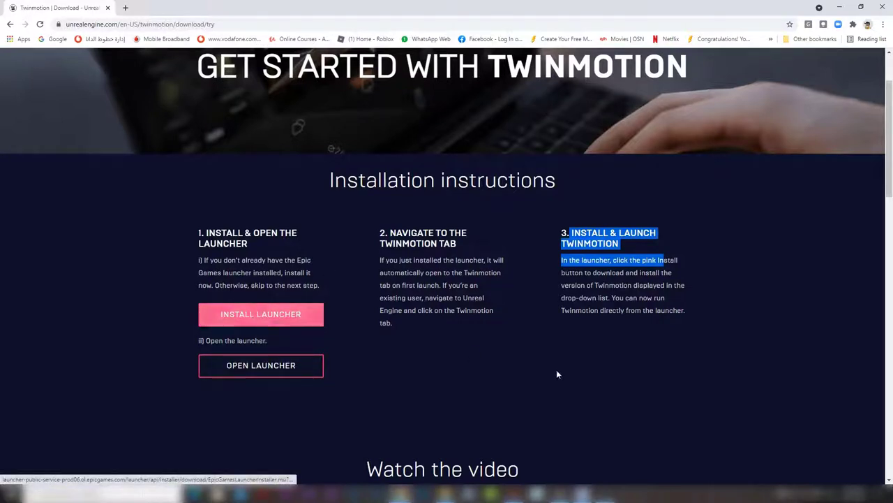
{"action": "left_click", "coordinate": [771, 496]}
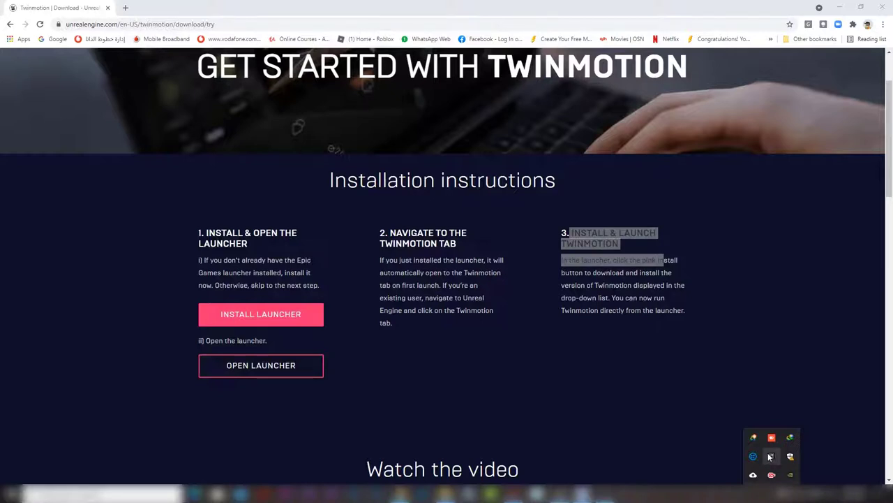
Step: Play the Twinmotion demo video on the download page, then pause it
{"action": "left_click_drag", "start_coordinate": [661, 309], "coordinate": [665, 310]}
{"action": "scroll", "coordinate": [485, 369], "scroll_direction": "down", "scroll_amount": 3}
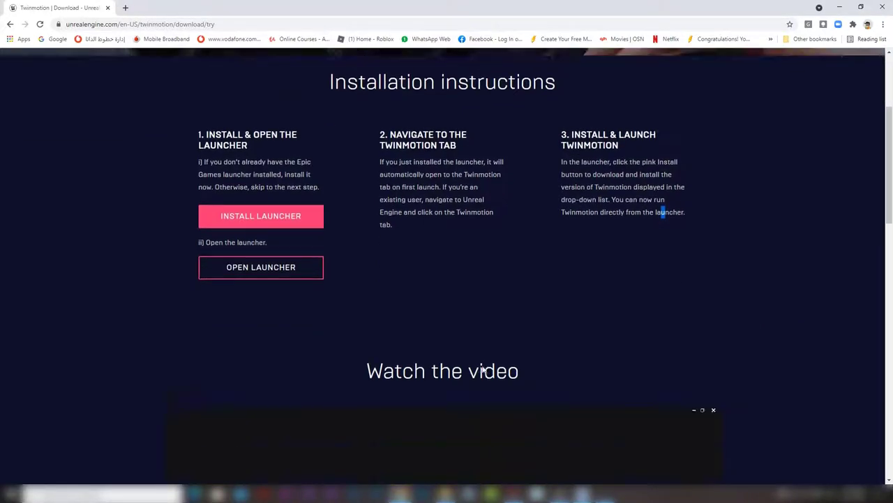
{"action": "scroll", "coordinate": [386, 280], "scroll_direction": "down", "scroll_amount": 3}
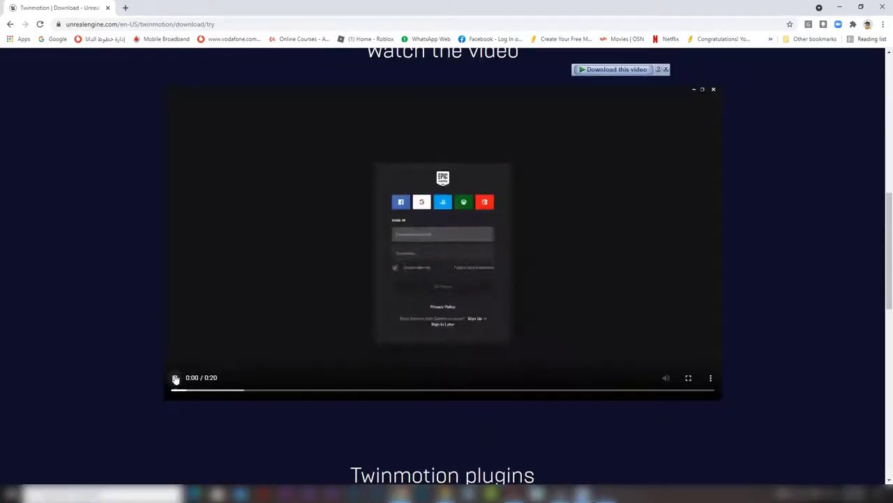
{"action": "left_click", "coordinate": [175, 378]}
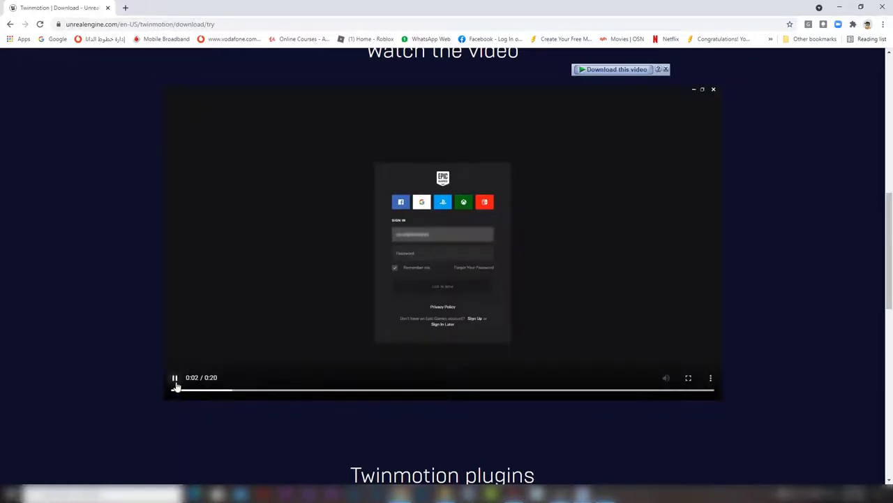
{"action": "scroll", "coordinate": [291, 333], "scroll_direction": "up", "scroll_amount": 1}
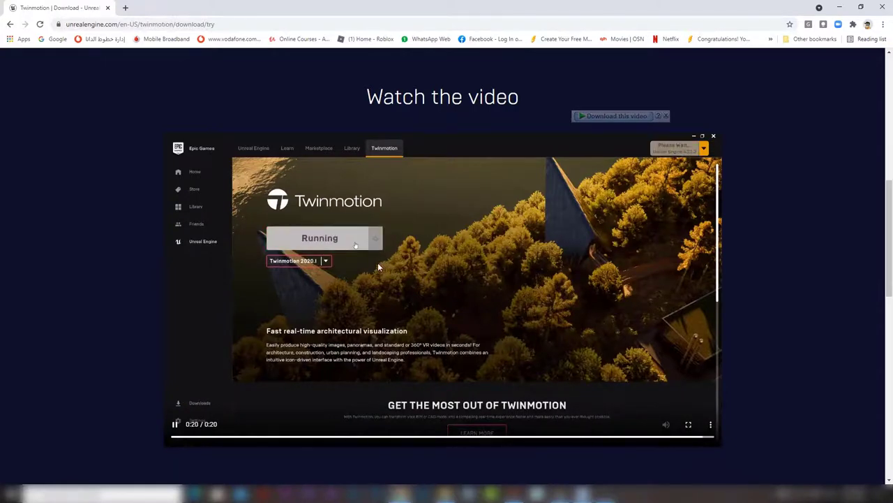
{"action": "left_click", "coordinate": [175, 424]}
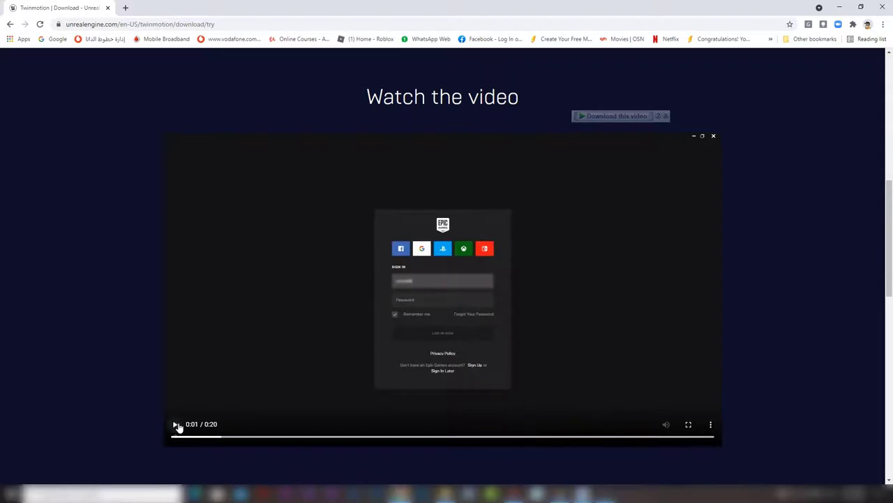
Step: Choose OPEN LAUNCHER and allow the browser to open the Epic Games Launcher
{"action": "scroll", "coordinate": [472, 318], "scroll_direction": "down", "scroll_amount": 3}
{"action": "scroll", "coordinate": [461, 297], "scroll_direction": "down", "scroll_amount": 6}
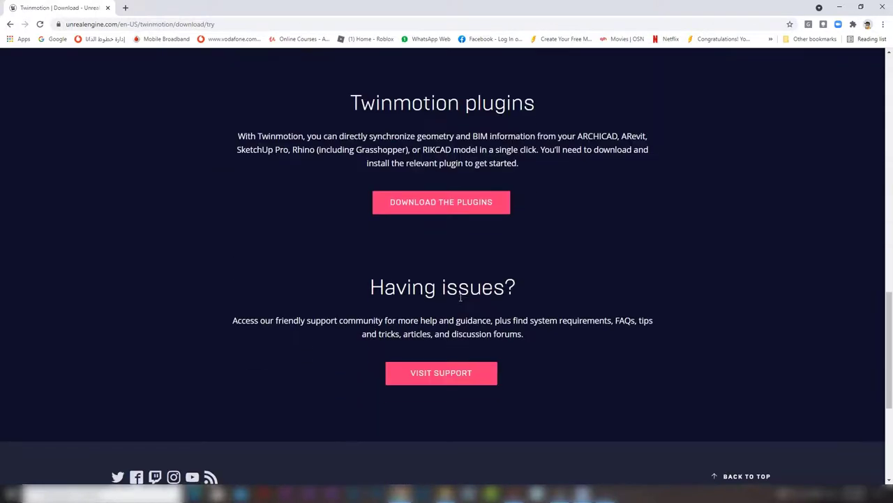
{"action": "scroll", "coordinate": [460, 297], "scroll_direction": "up", "scroll_amount": 15}
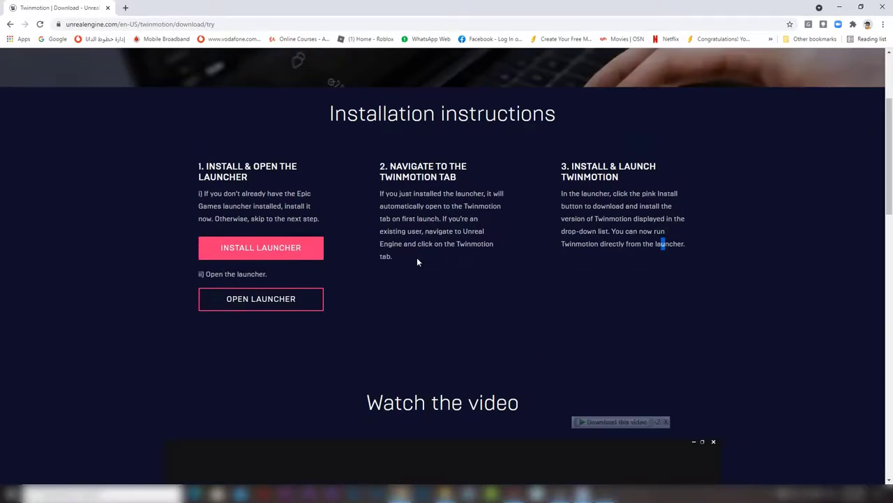
{"action": "left_click", "coordinate": [246, 300]}
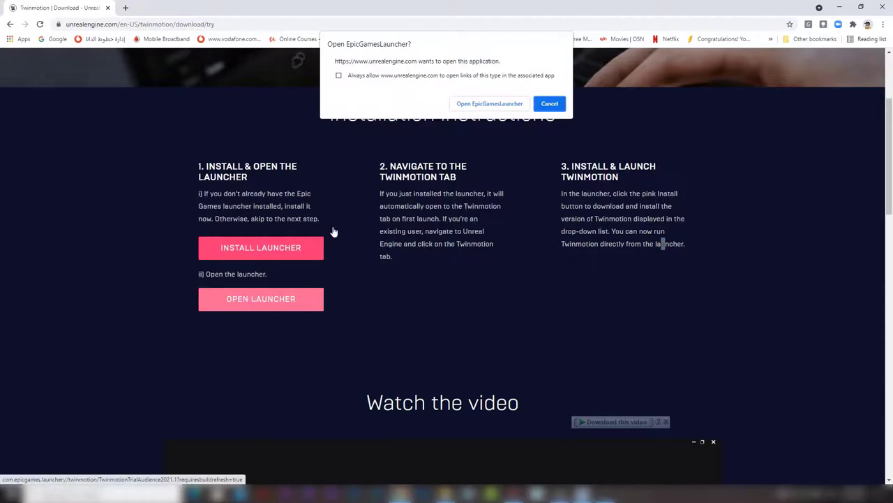
{"action": "left_click", "coordinate": [483, 104]}
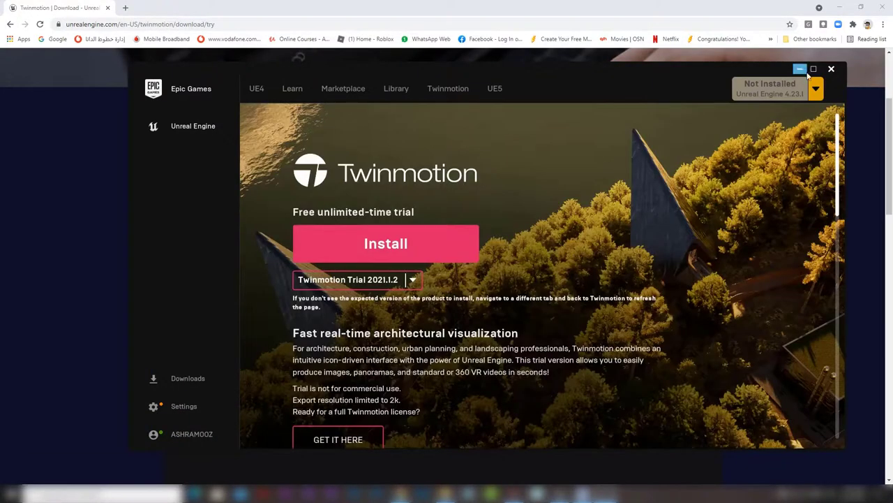
Step: Maximize the launcher, check the Twinmotion version list, and launch Twinmotion 2021.1.2
{"action": "left_click", "coordinate": [814, 68]}
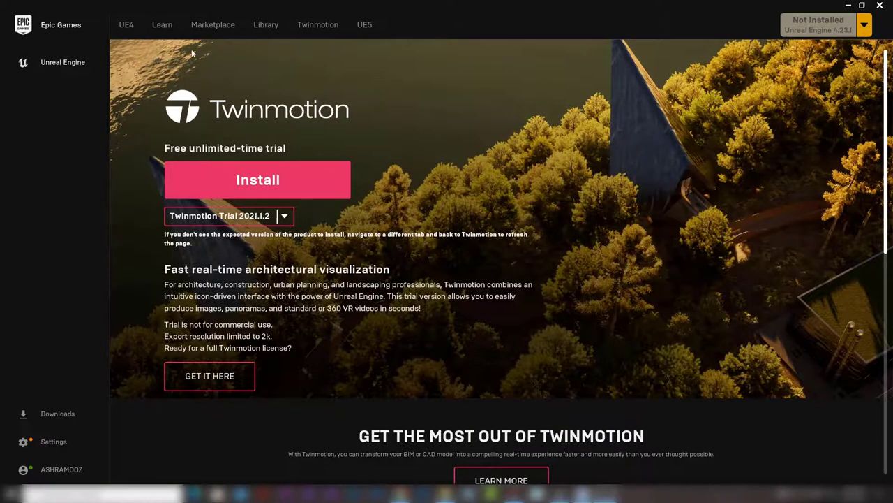
{"action": "left_click", "coordinate": [284, 217]}
{"action": "left_click", "coordinate": [284, 218]}
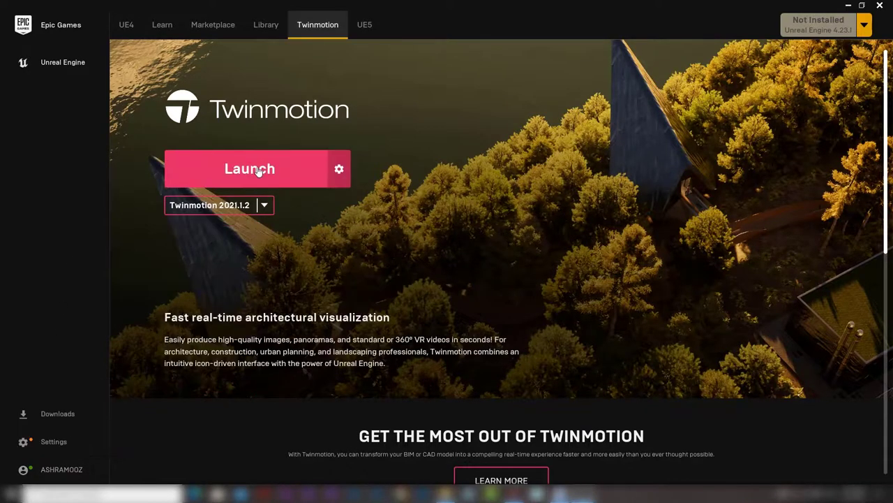
{"action": "left_click", "coordinate": [258, 172]}
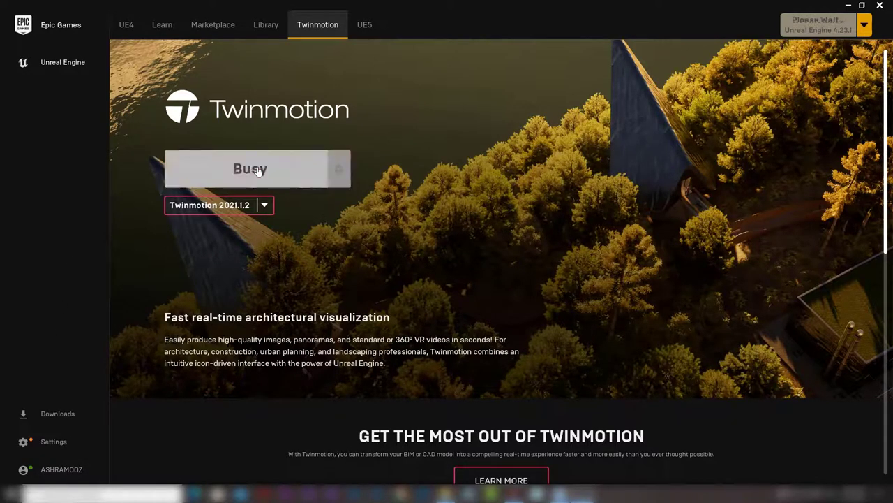